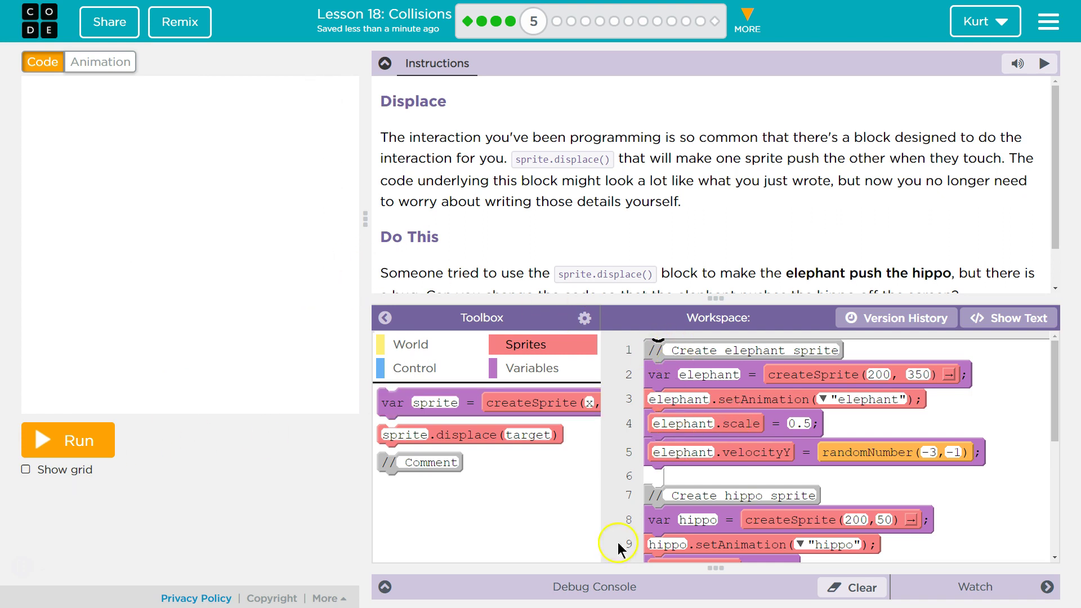
# Test-run and reset the starter program, then view the elephant and hippo costumes.
pyautogui.click(84, 440)
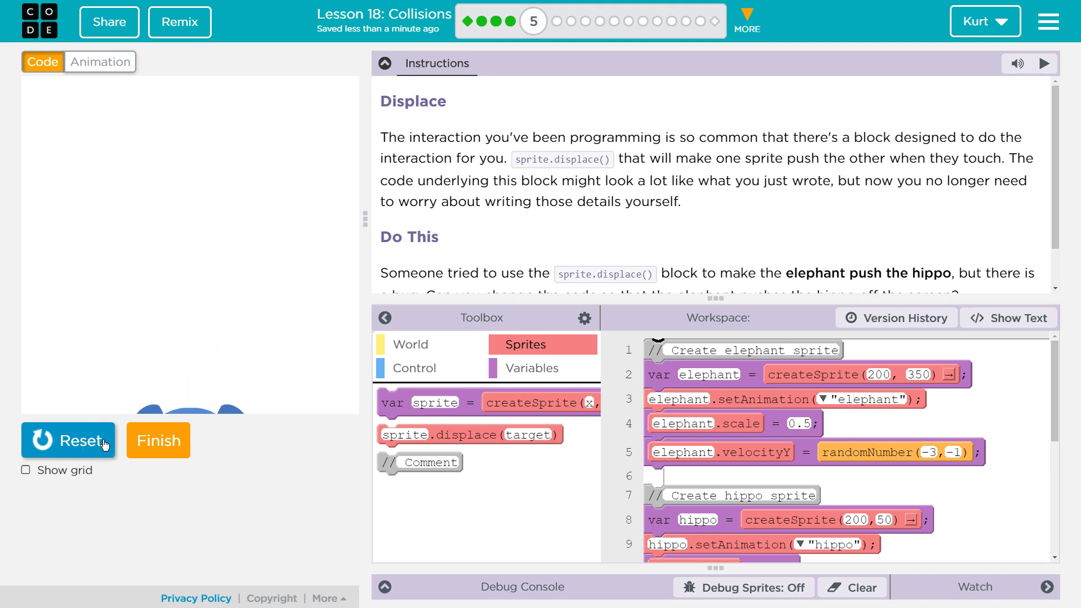
pyautogui.click(81, 440)
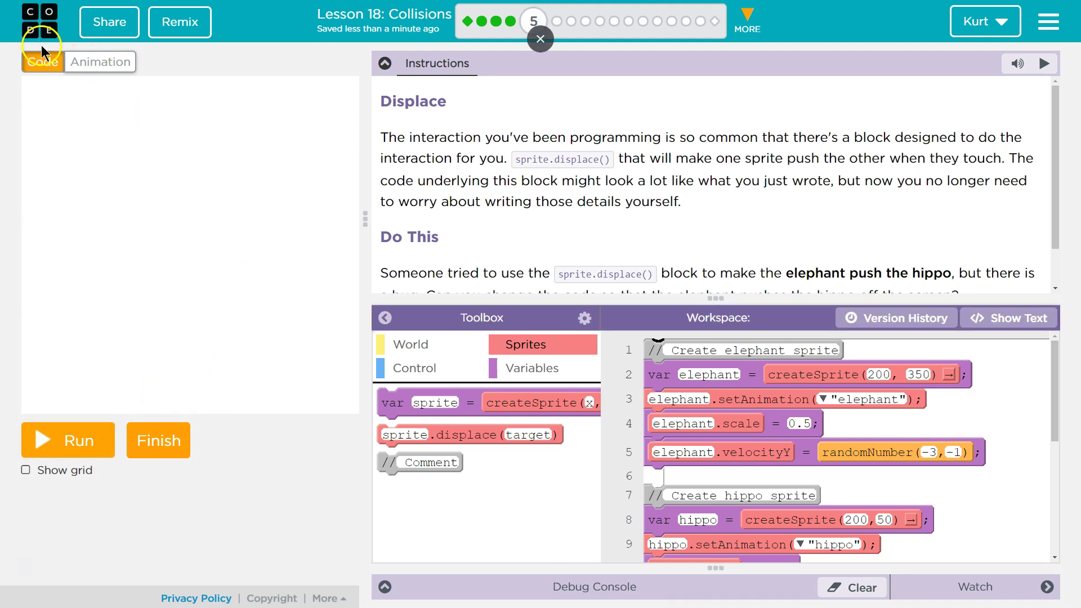
pyautogui.click(93, 62)
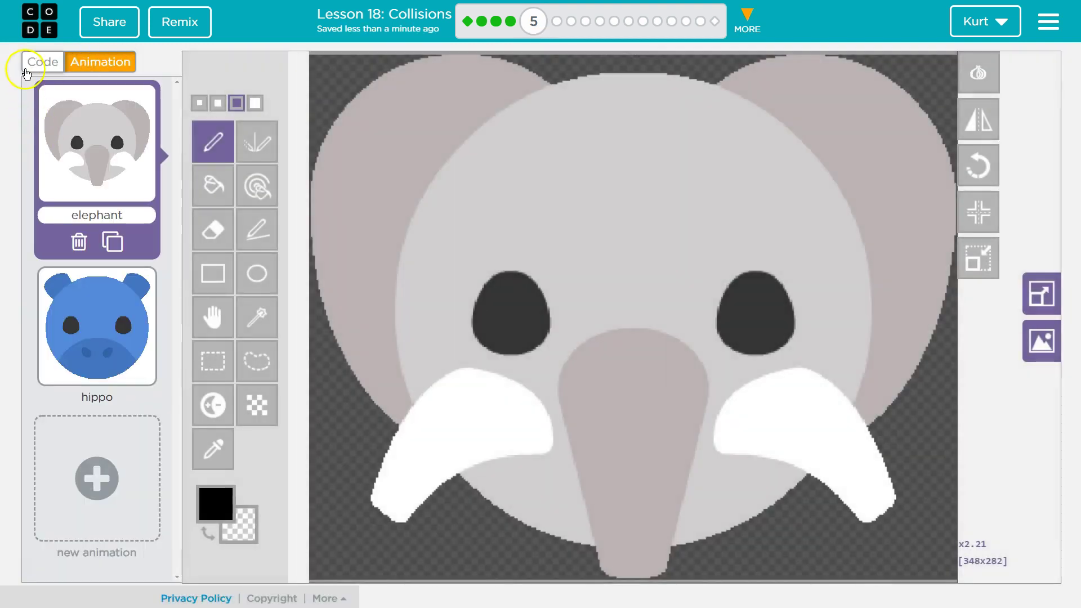
# Back in the code, run and reset the buggy hippo.displace(elephant) program.
pyautogui.click(42, 62)
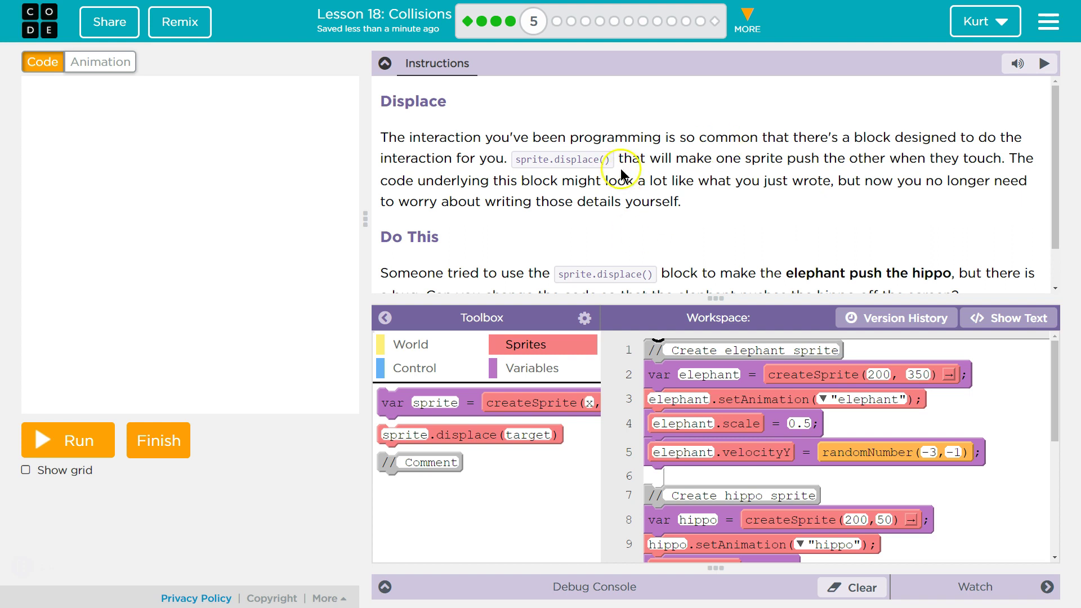
pyautogui.scroll(-1, 634, 231)
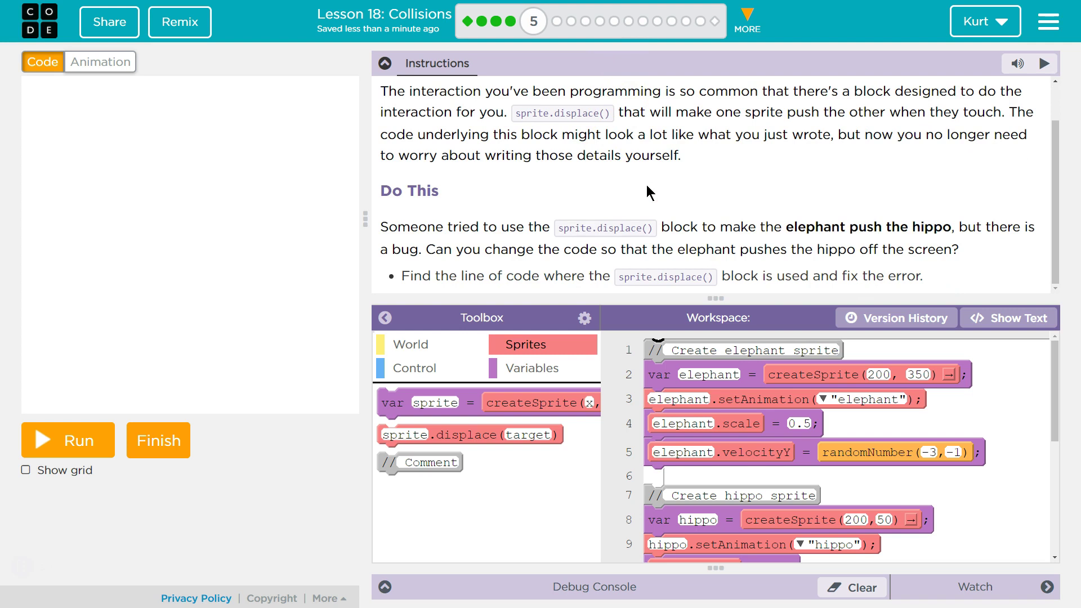
pyautogui.click(51, 440)
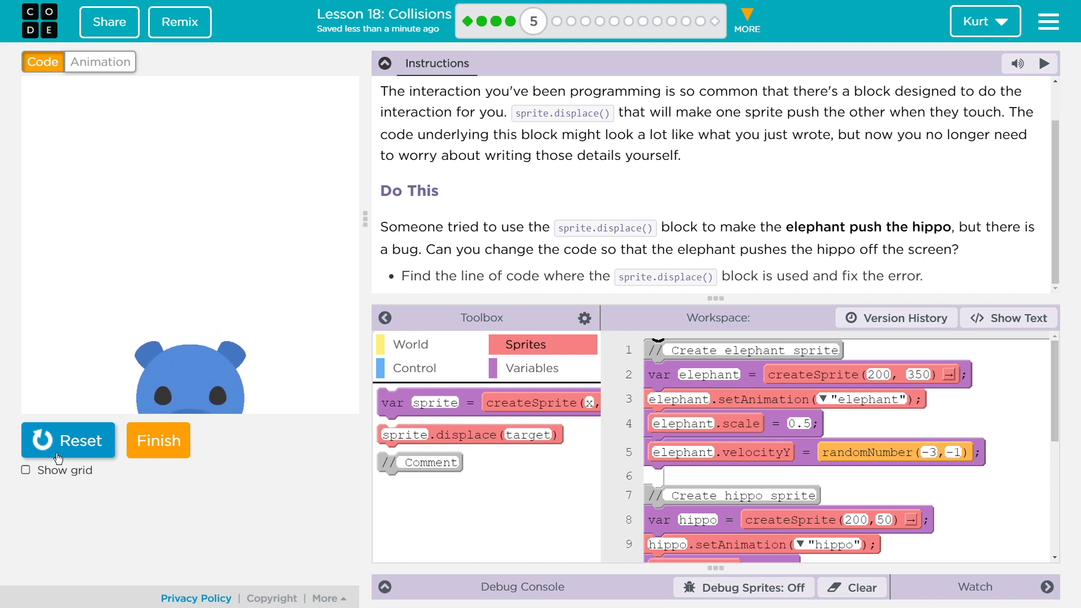
pyautogui.click(59, 444)
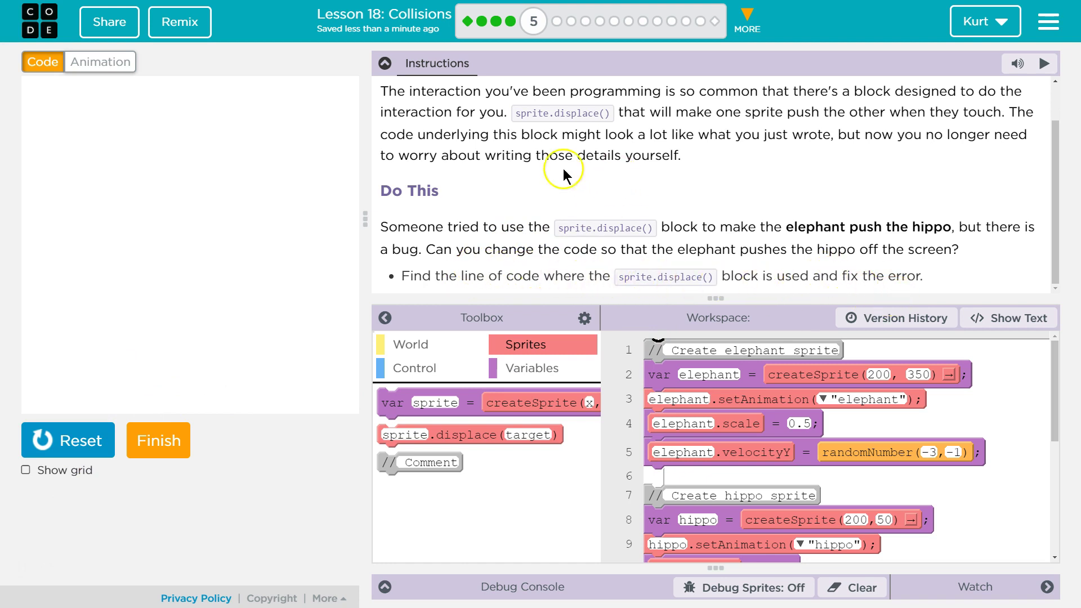
# Hide the instructions and swap line 18 to elephant.displace(hippo).
pyautogui.click(385, 64)
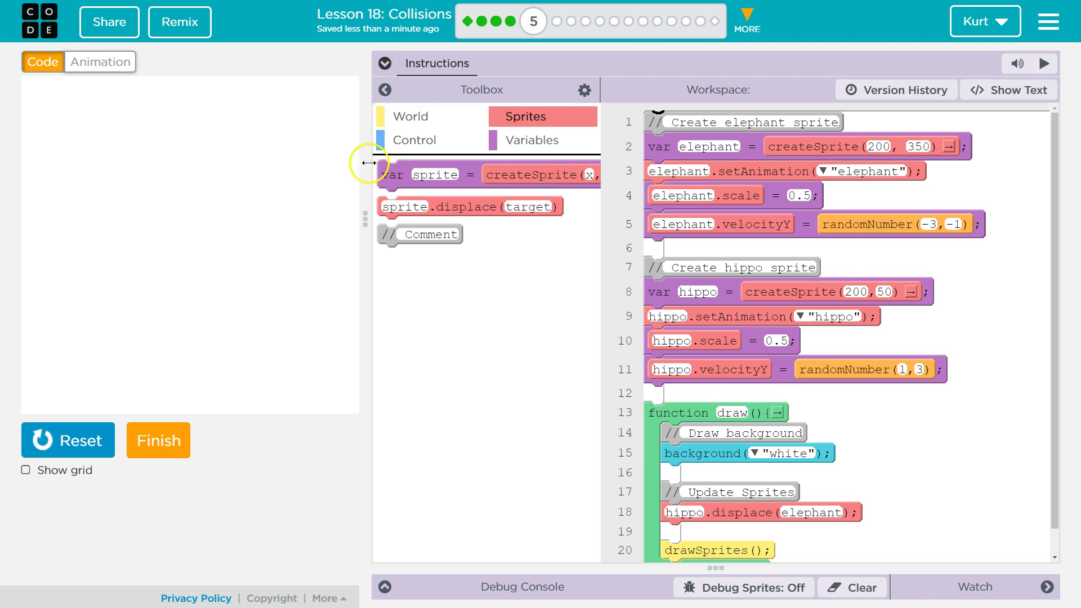
pyautogui.scroll(-2, 939, 422)
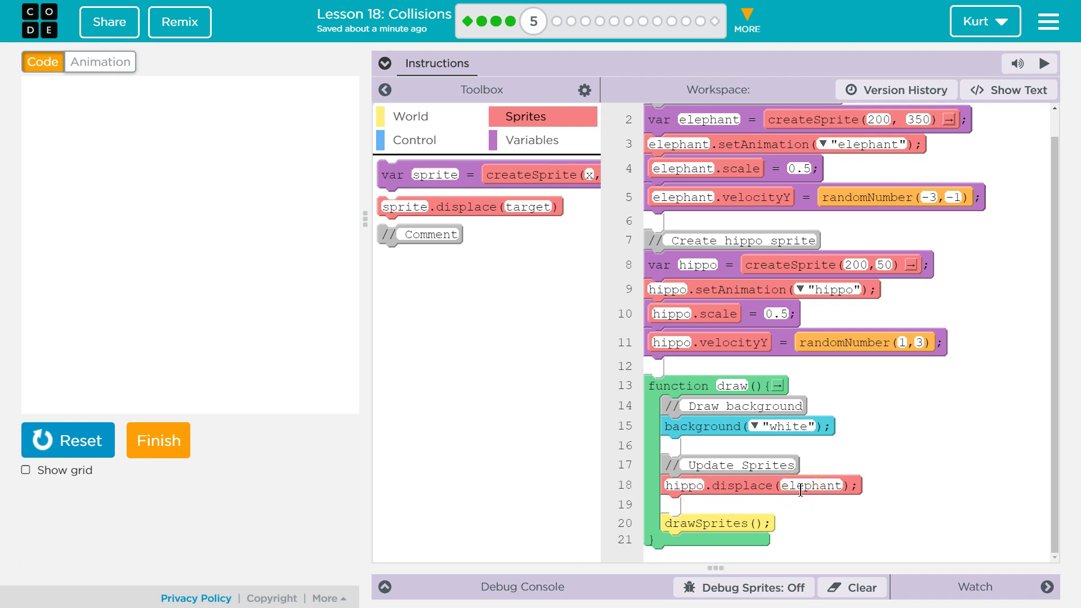
pyautogui.doubleClick(686, 487)
pyautogui.write('e')
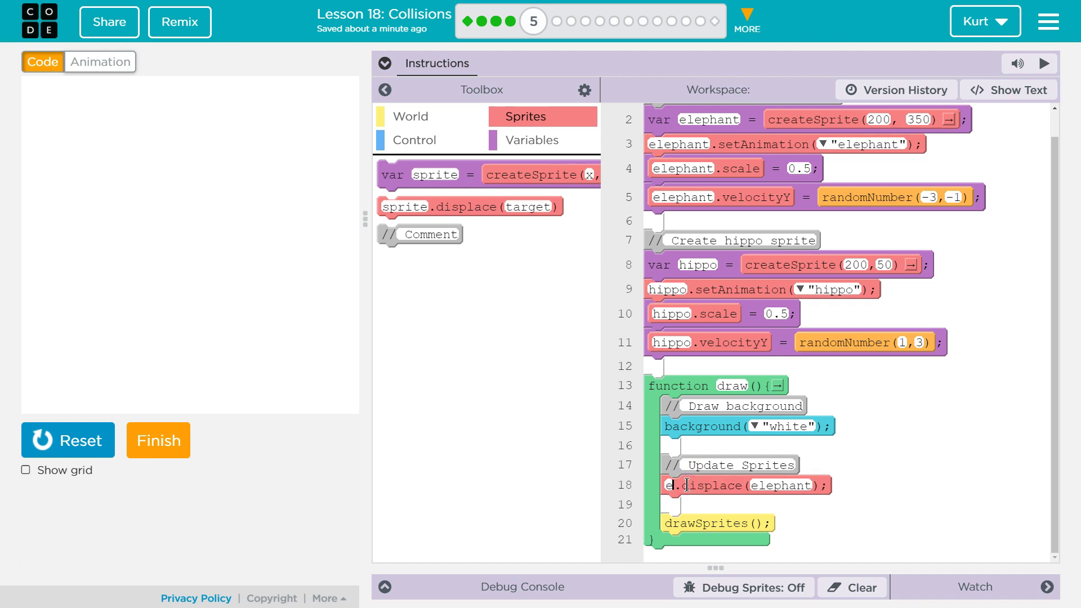
pyautogui.write('lephant')
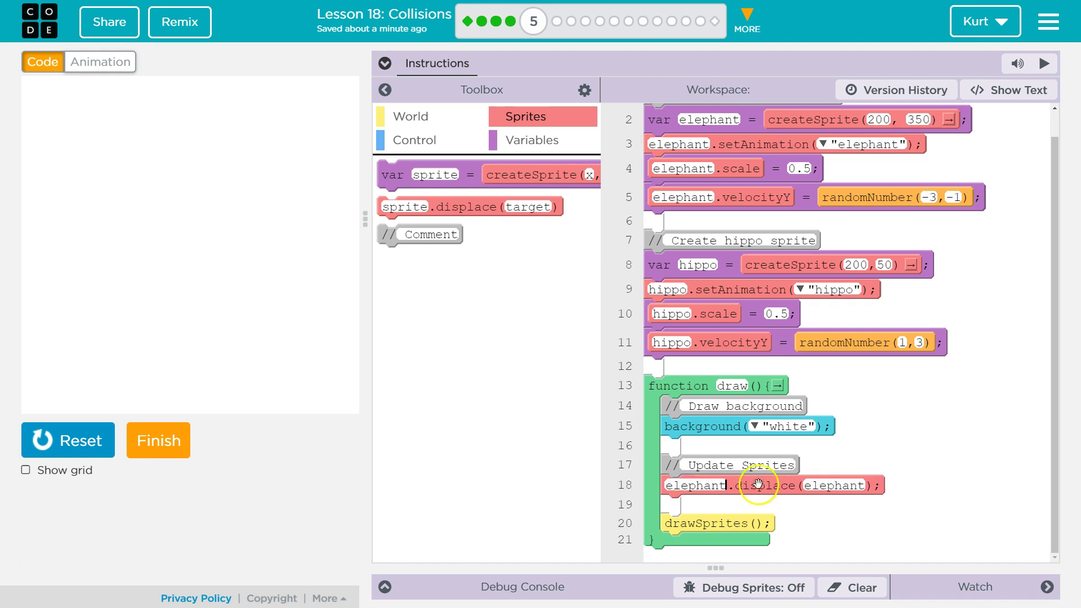
pyautogui.doubleClick(834, 486)
pyautogui.write('hi')
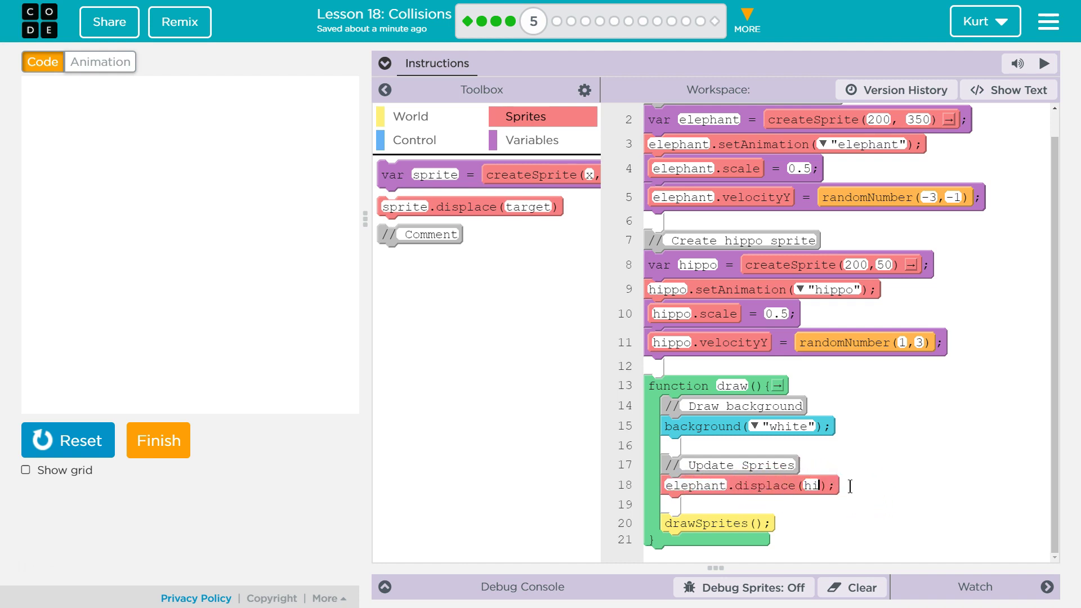
pyautogui.write('ppo')
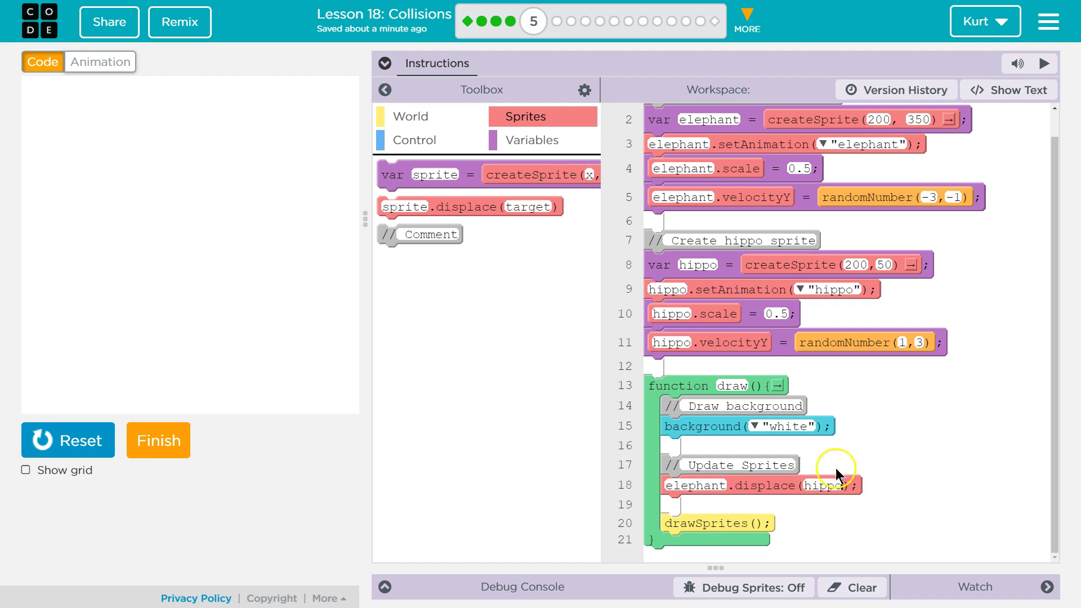
# Reset and run the fixed program to watch the elephant push the hippo away.
pyautogui.click(68, 440)
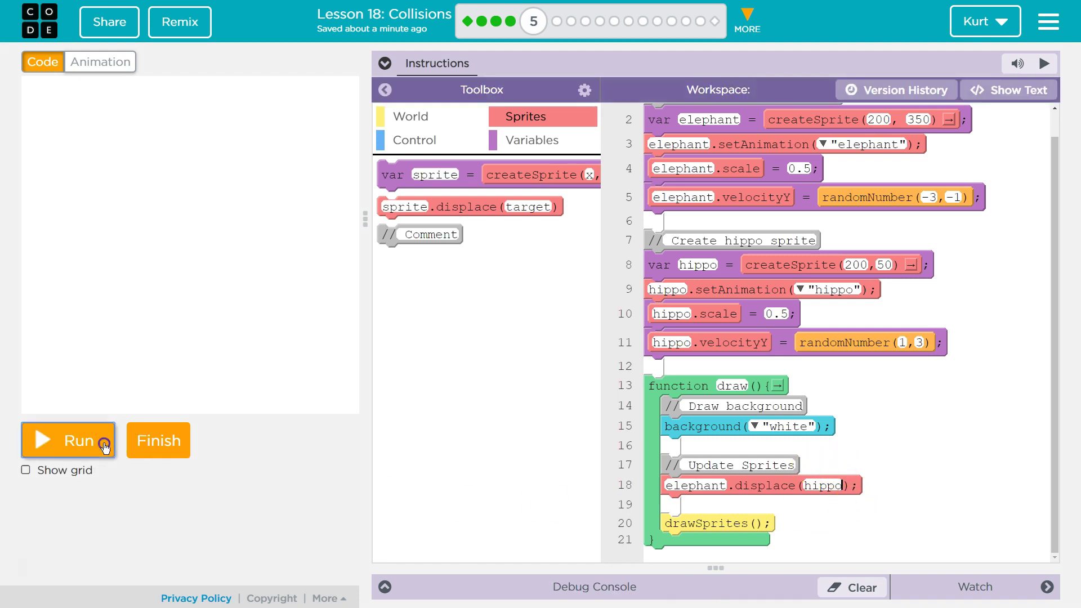
pyautogui.click(103, 444)
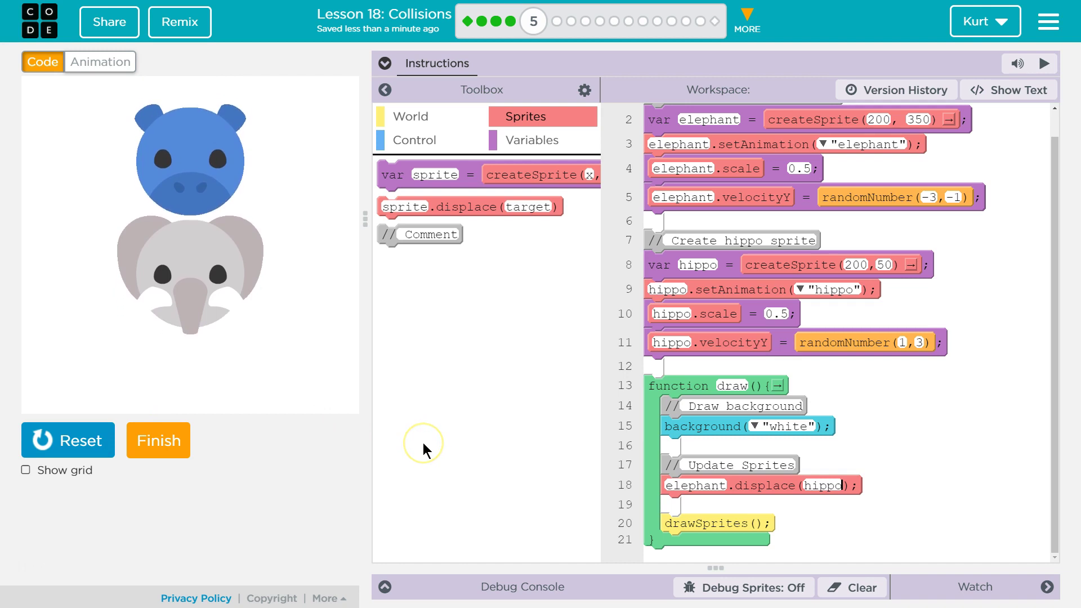